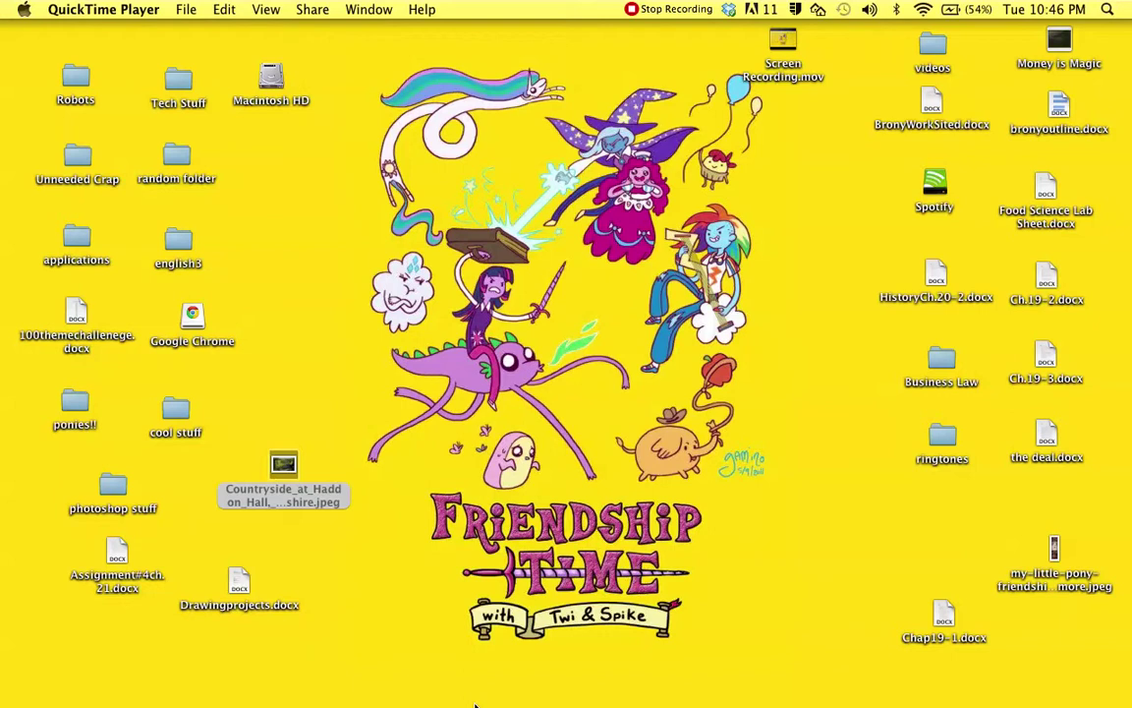
Step: Restore the minimized countryside photo window from the Dock and enlarge it to fill the workspace
mouse_move(484, 704)
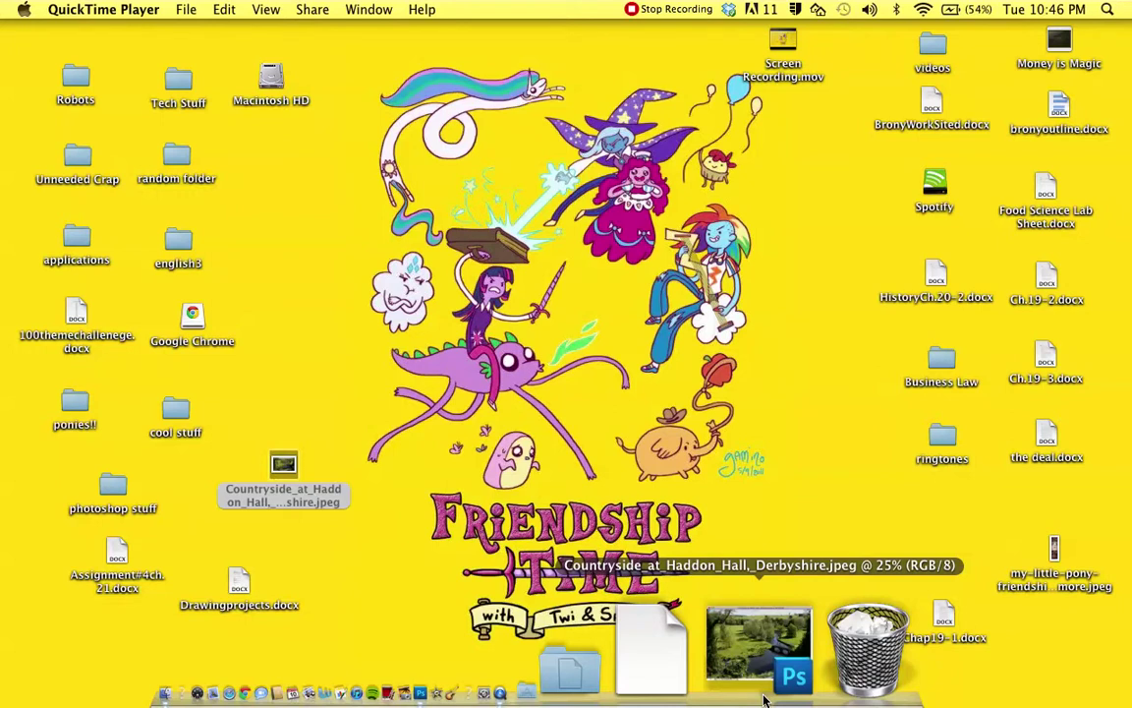
click(765, 700)
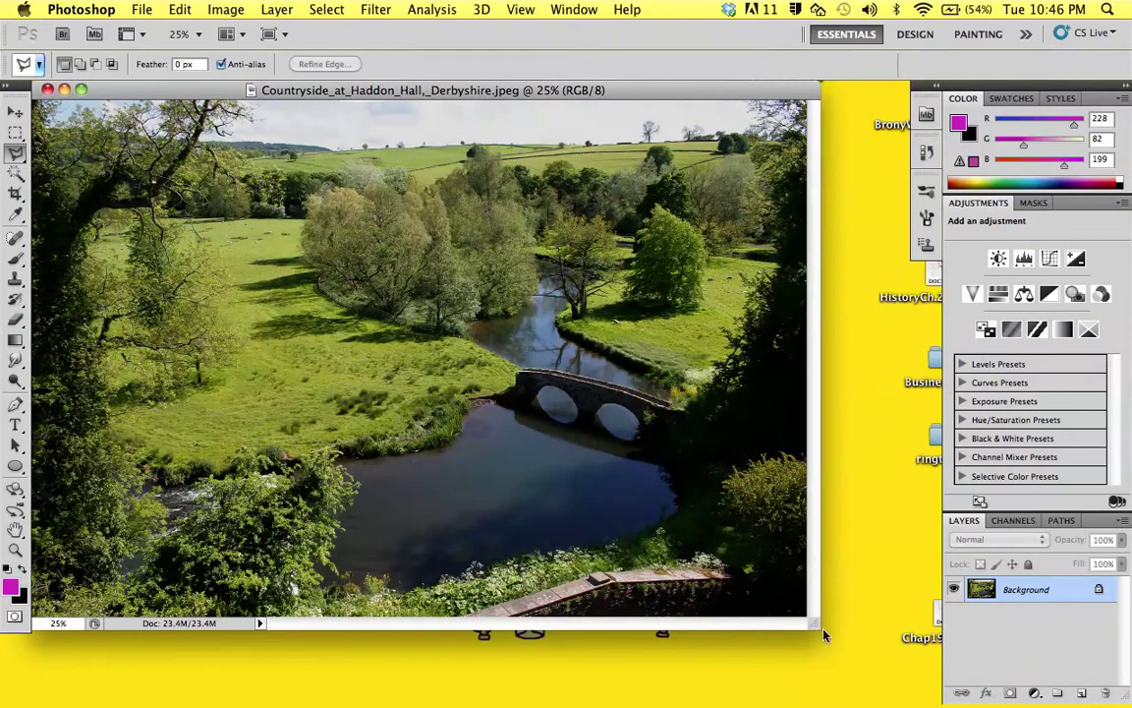
drag(812, 624, 939, 705)
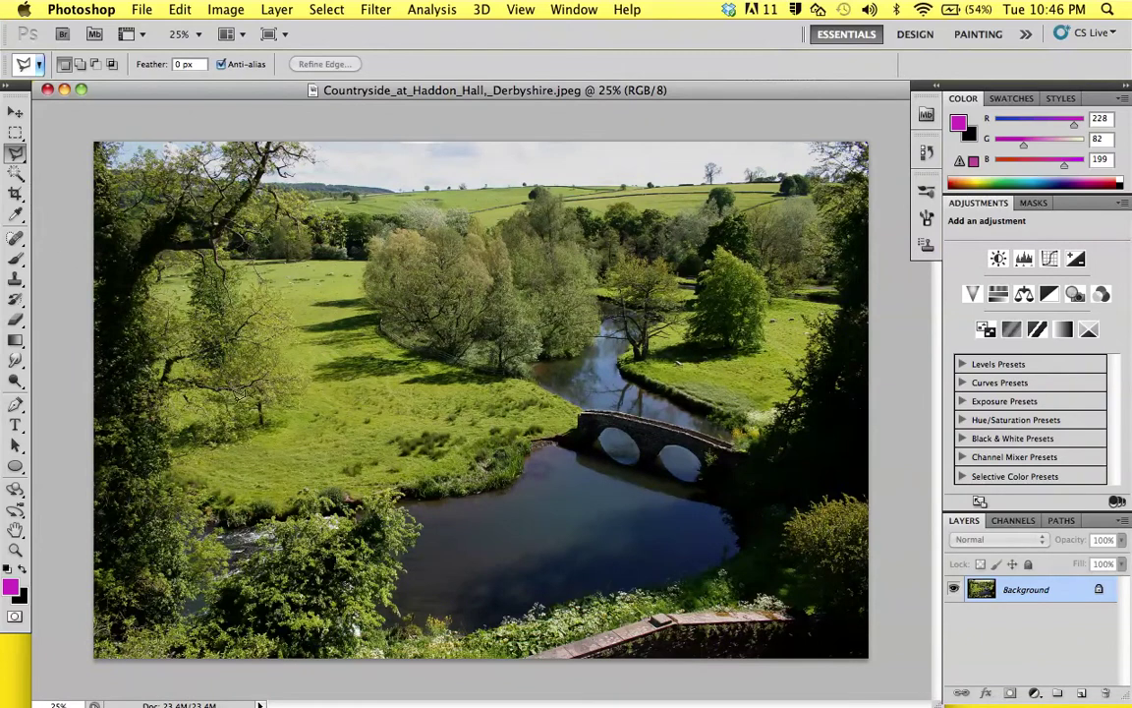
Step: Choose the Gradient Tool with the purple gradient preset in Reflected Gradient mode
click(14, 341)
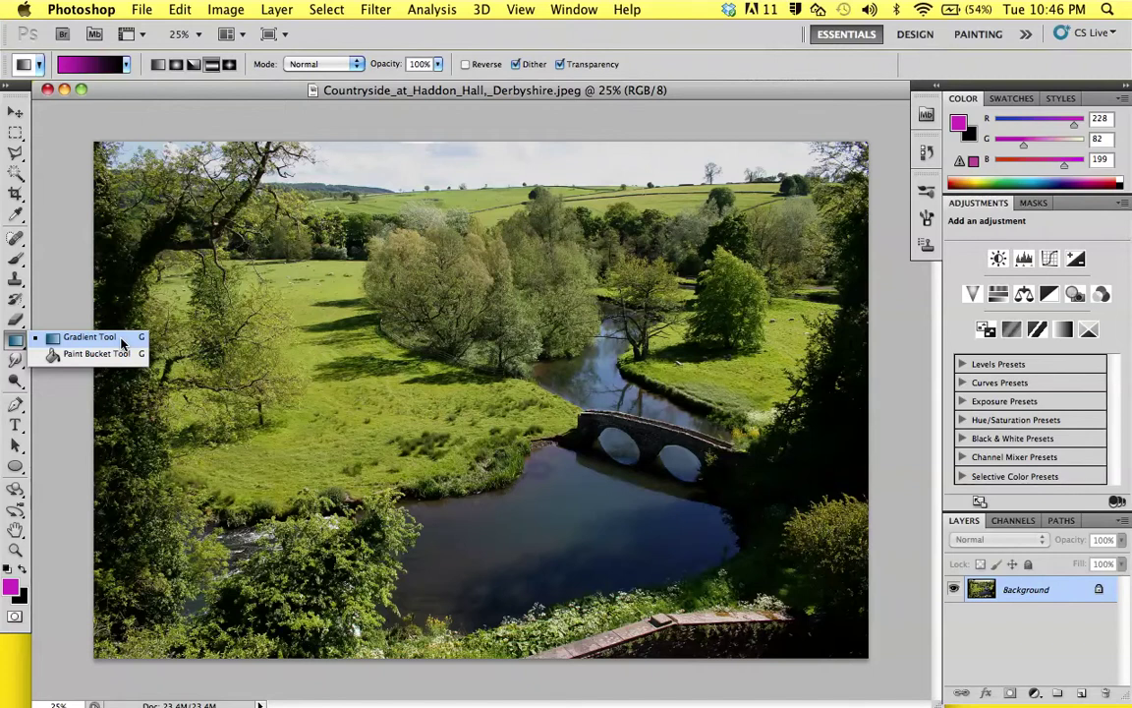
click(122, 341)
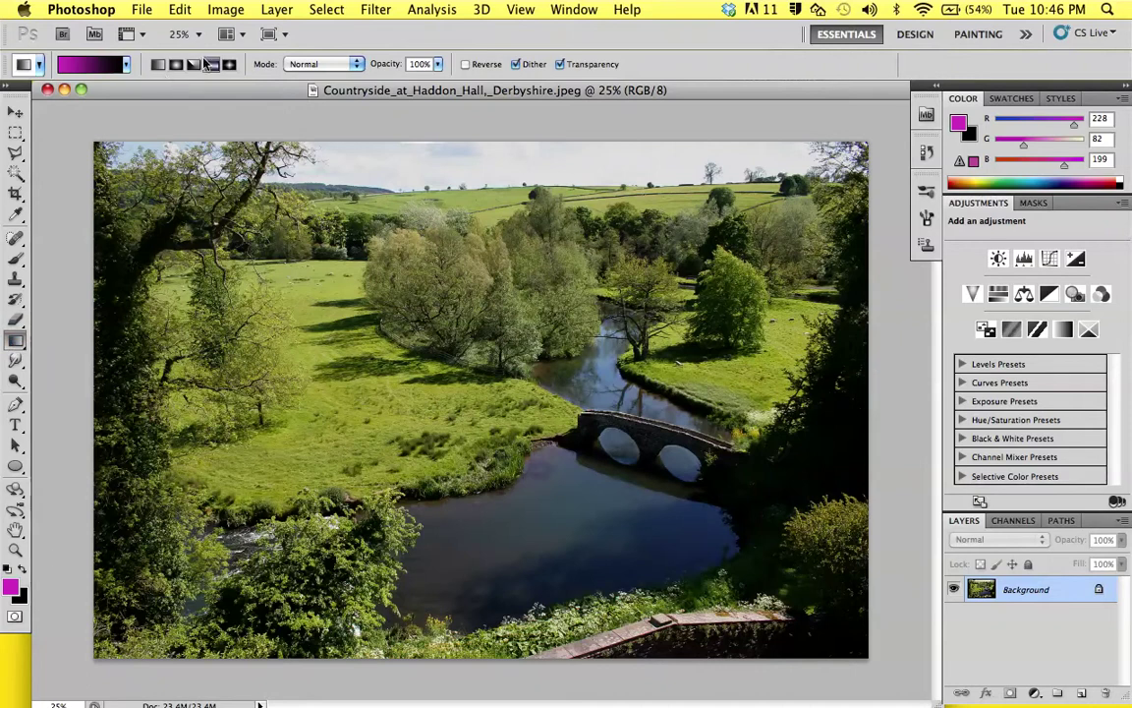
click(126, 65)
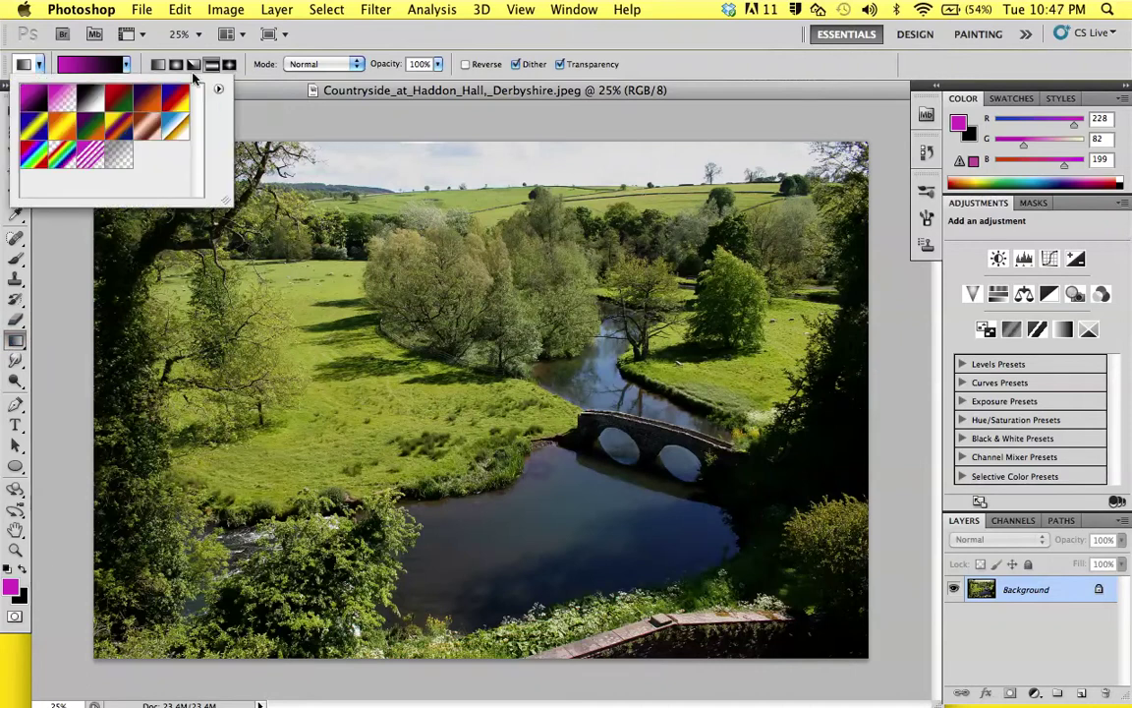
click(140, 69)
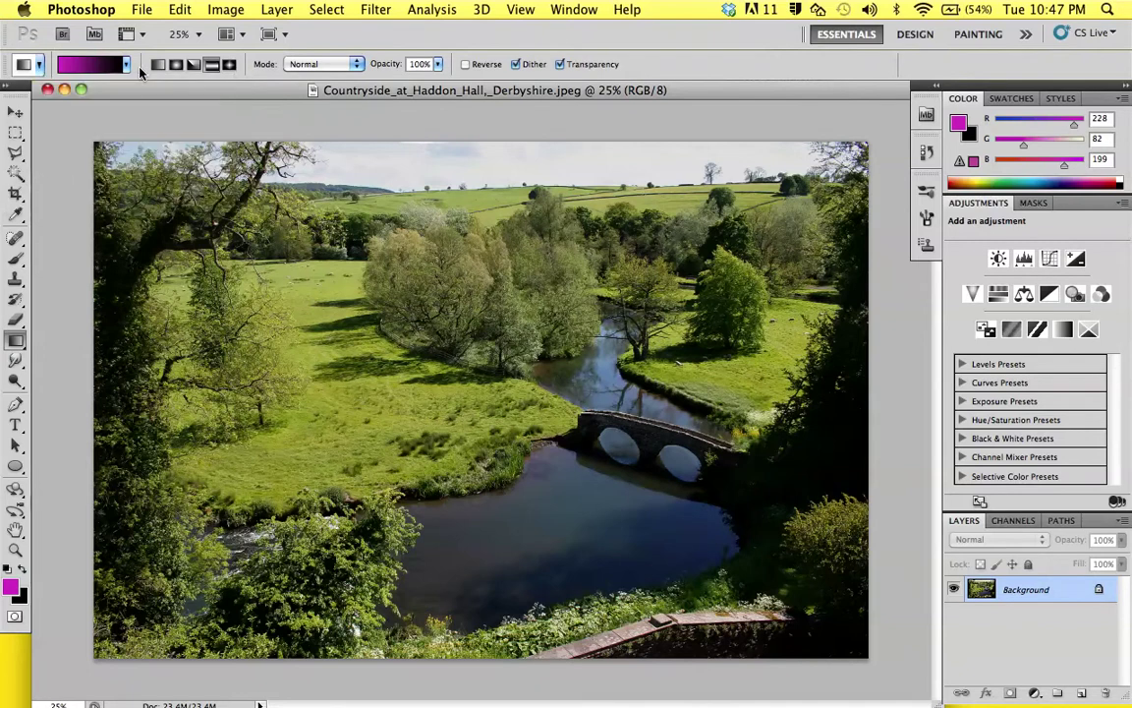
click(211, 65)
Step: In Quick Mask, drag a short vertical reflected gradient over the bridge, then convert it to a feathered selection
key(q)
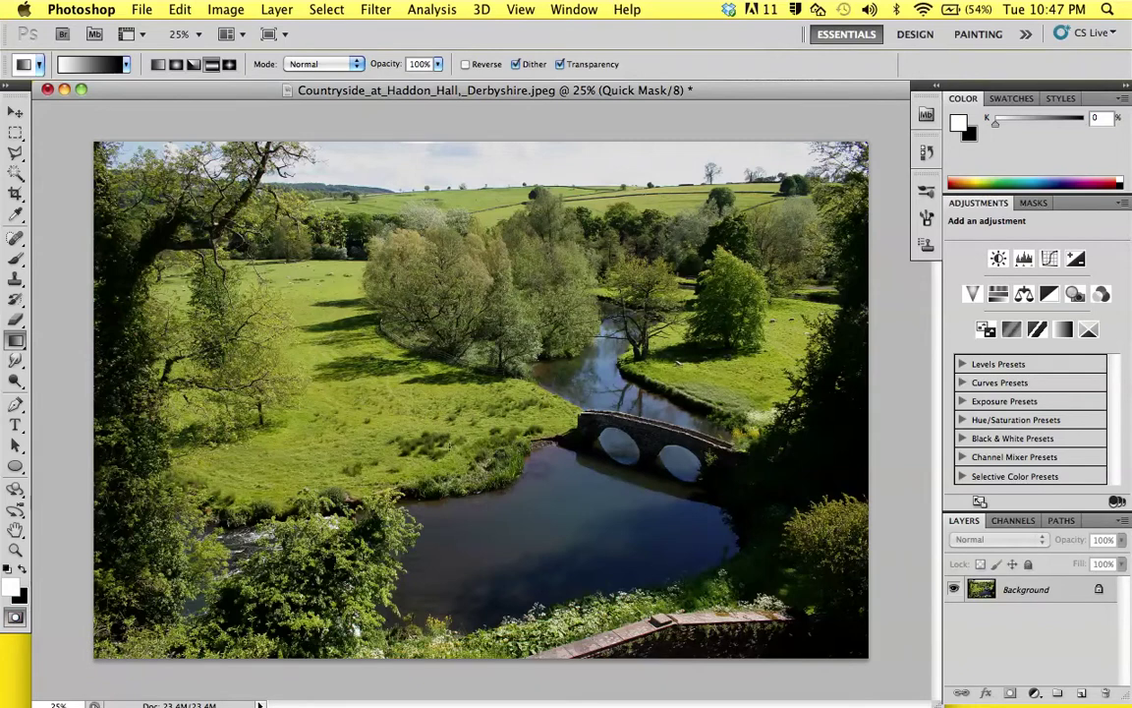
drag(432, 457, 442, 359)
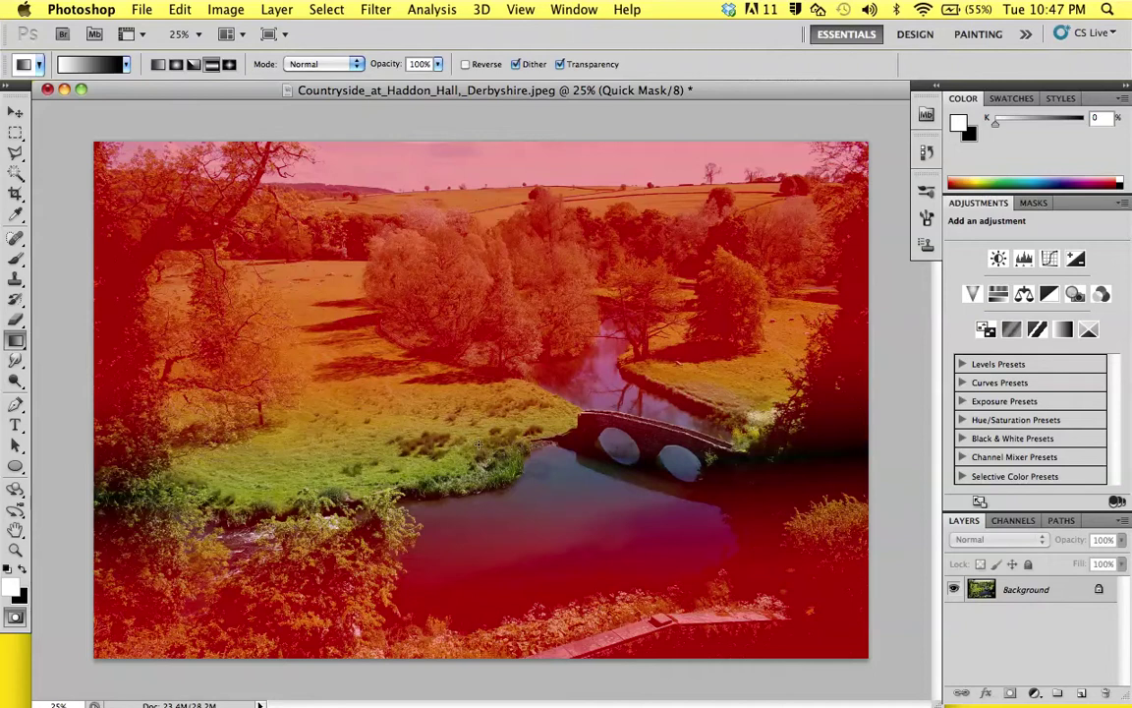
key(q)
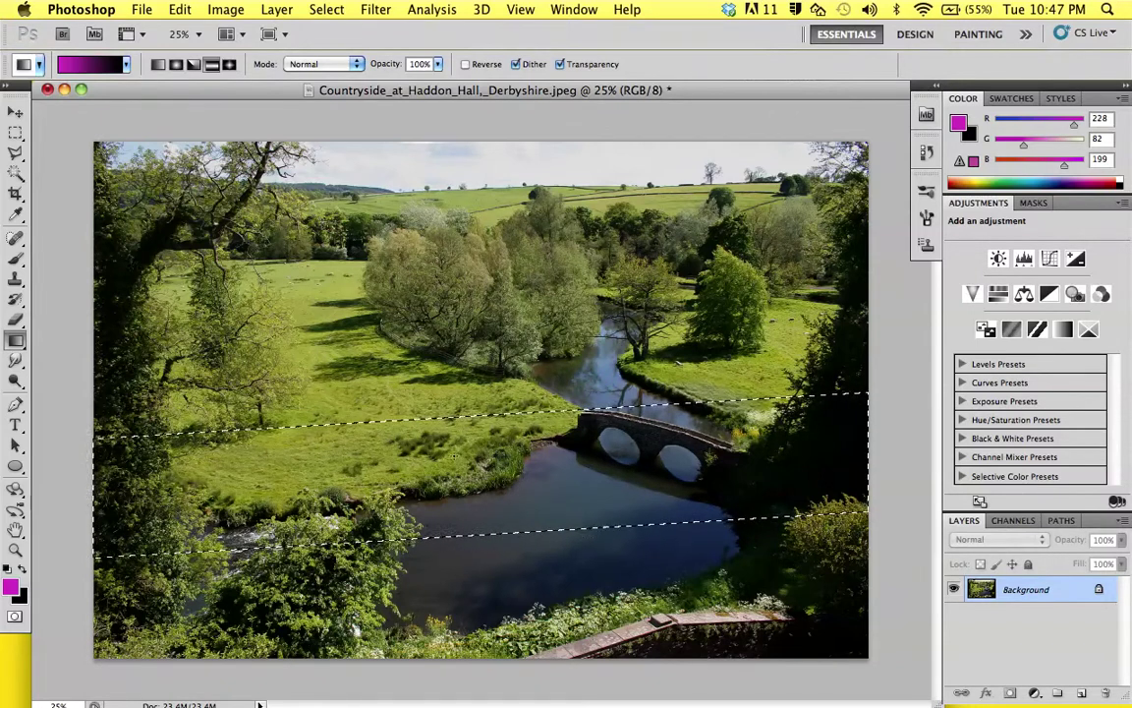
Step: With the Polygonal Lasso Tool active, use Select Inverse to select the photo's top and bottom
click(15, 154)
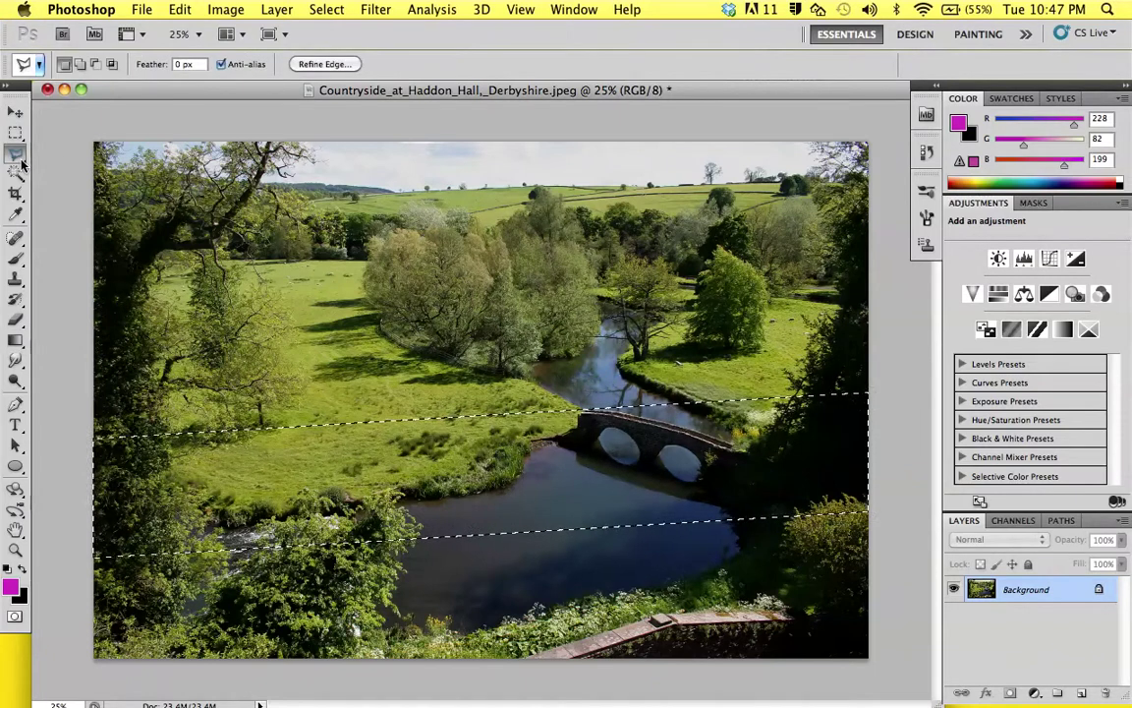
click(15, 155)
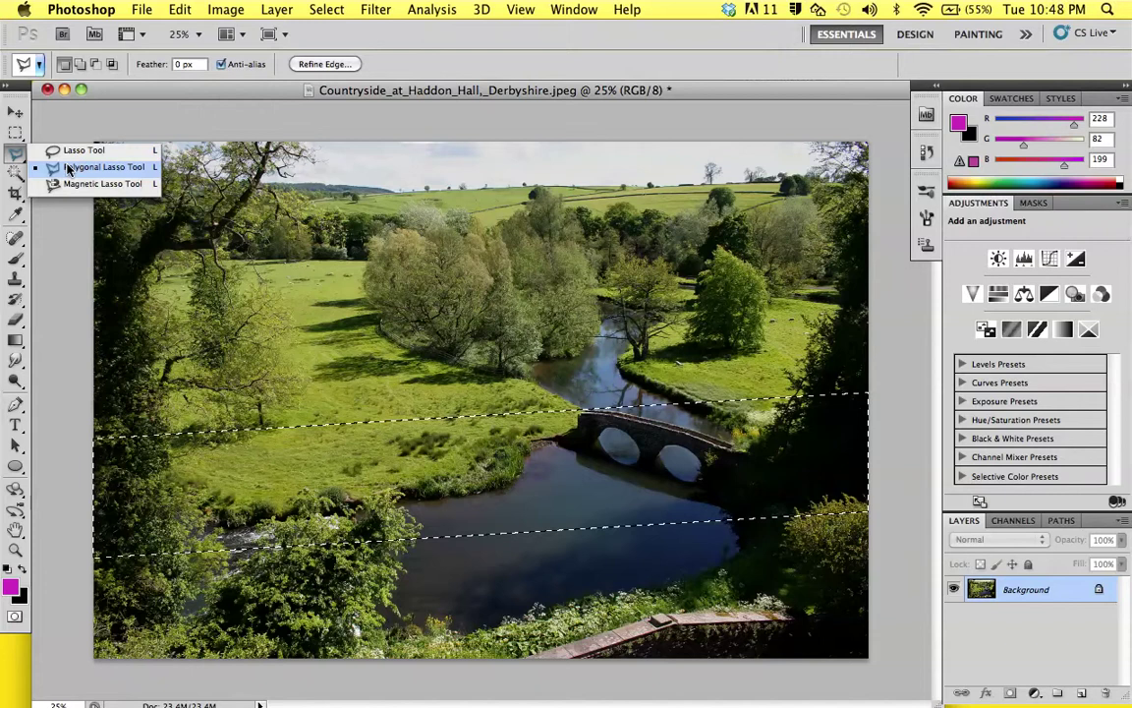
click(69, 169)
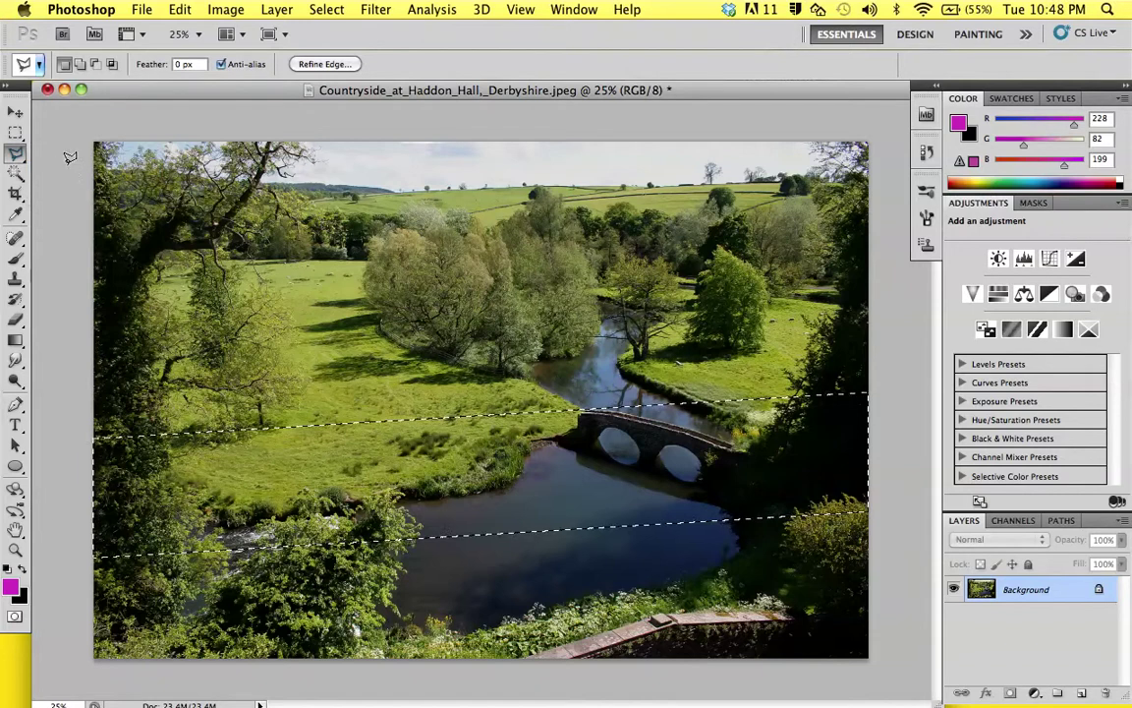
right_click(375, 488)
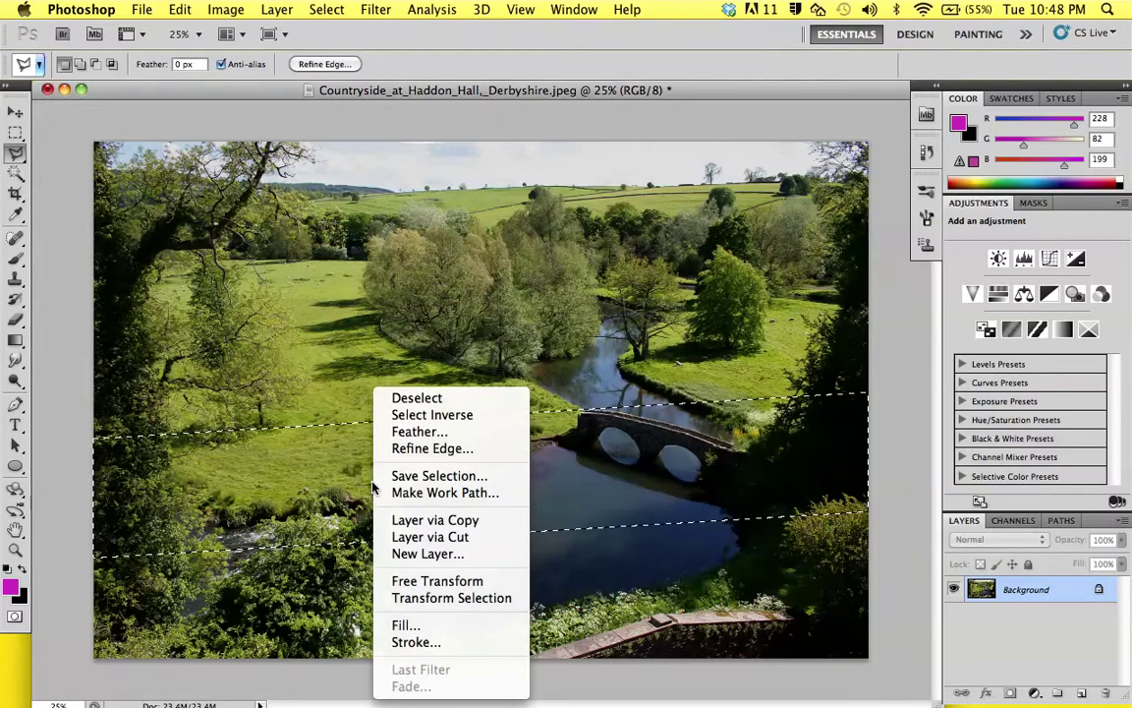
click(487, 422)
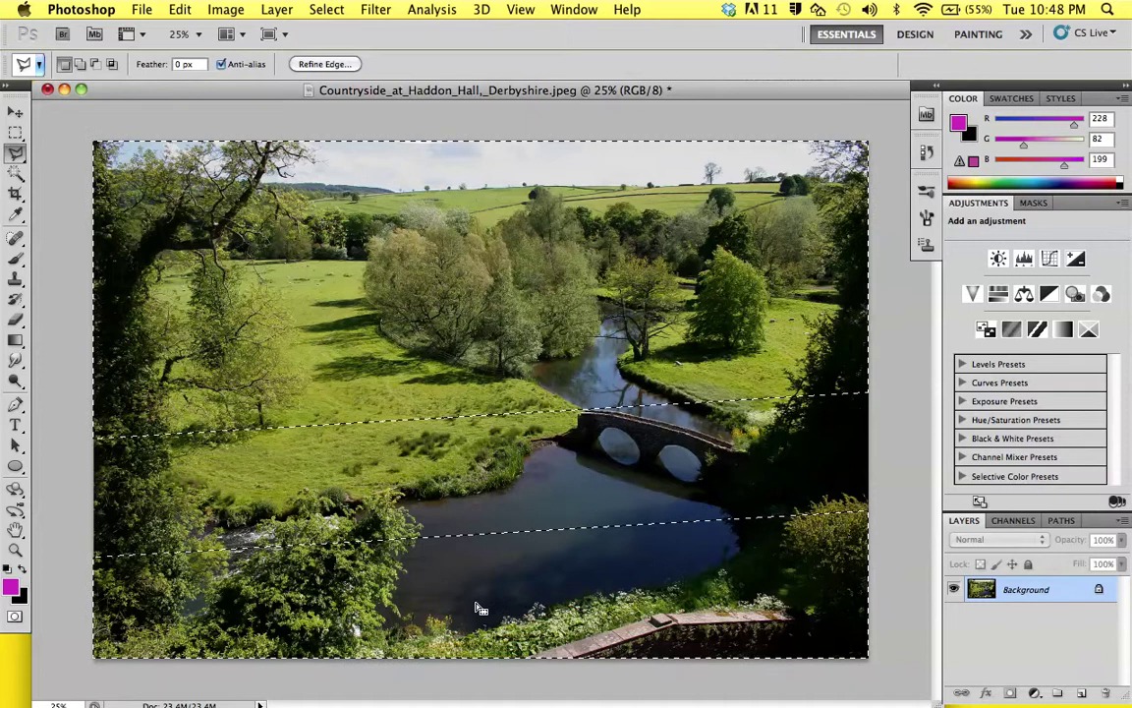
Step: Apply Lens Blur to the top and bottom with specular threshold 222 and radius 35
click(386, 8)
mouse_move(444, 198)
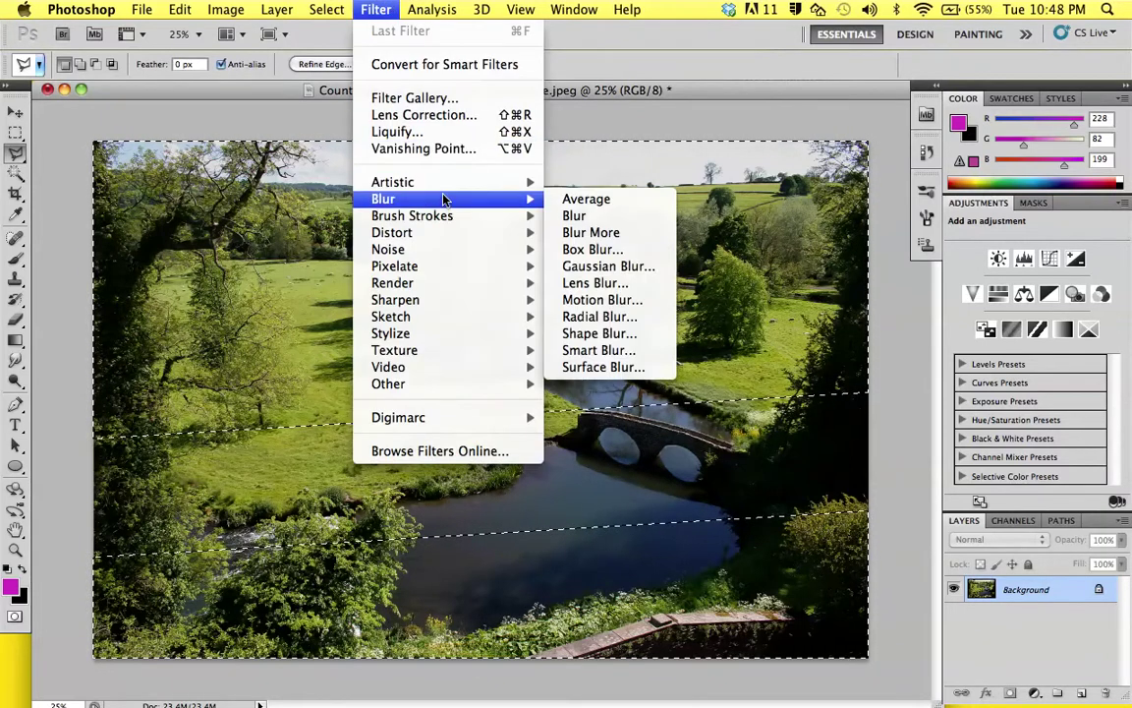
click(590, 283)
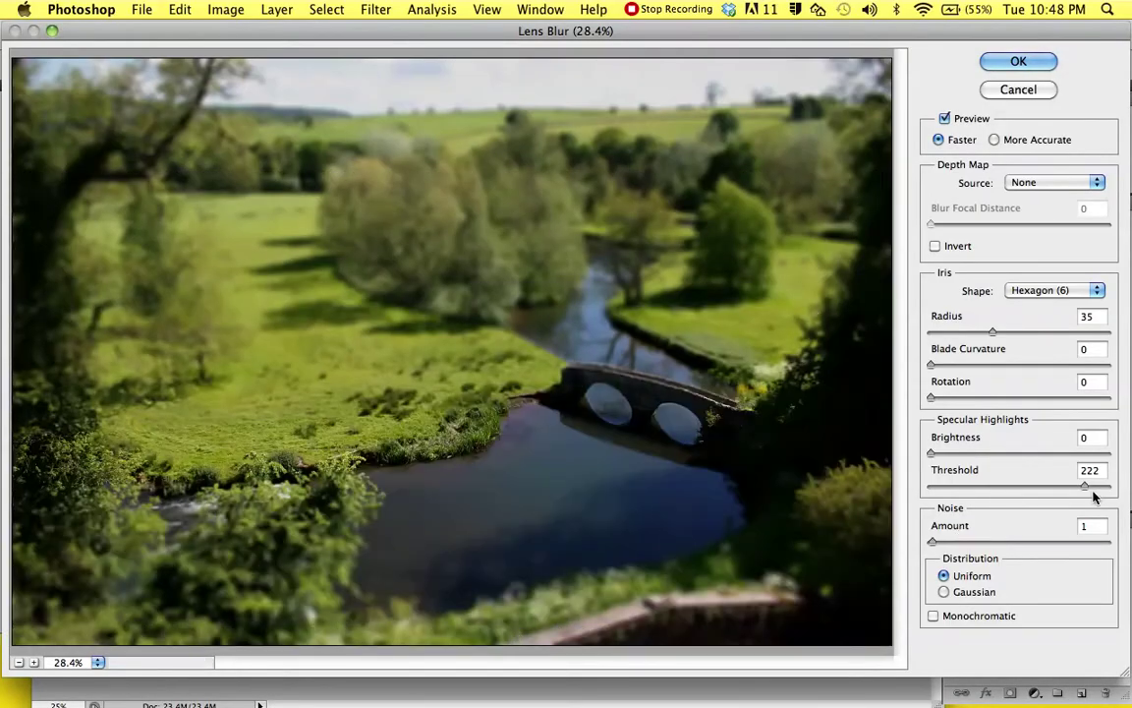
drag(1094, 497, 1126, 490)
text(222)
drag(992, 331, 946, 331)
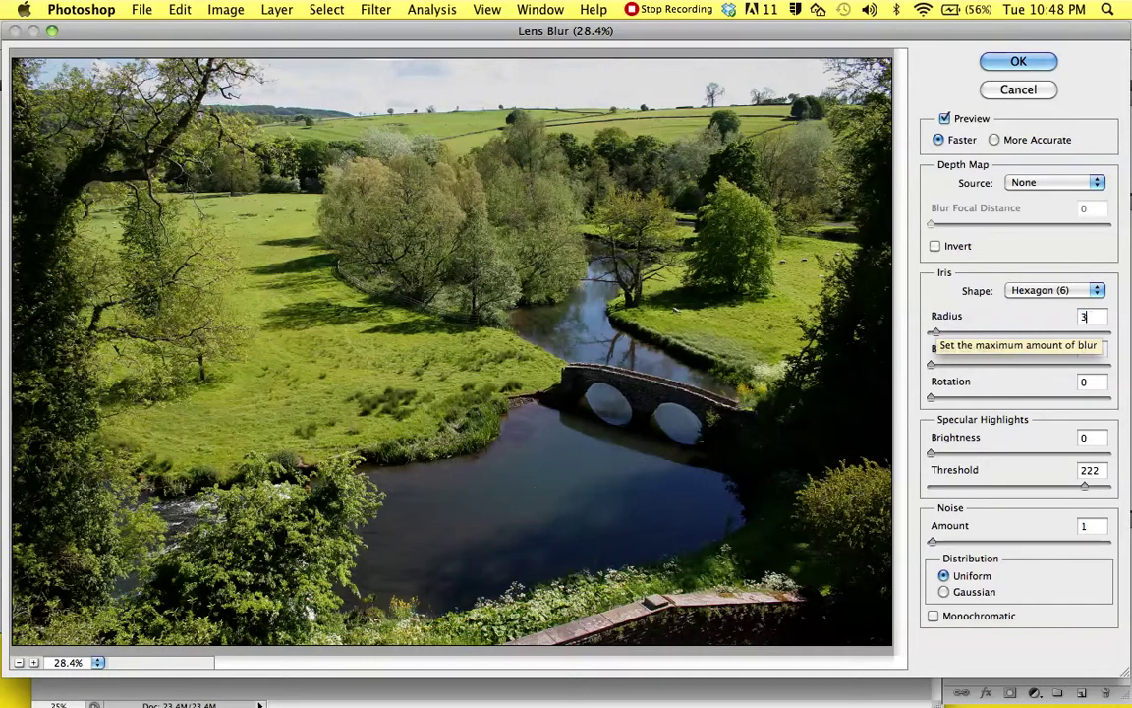
text(35)
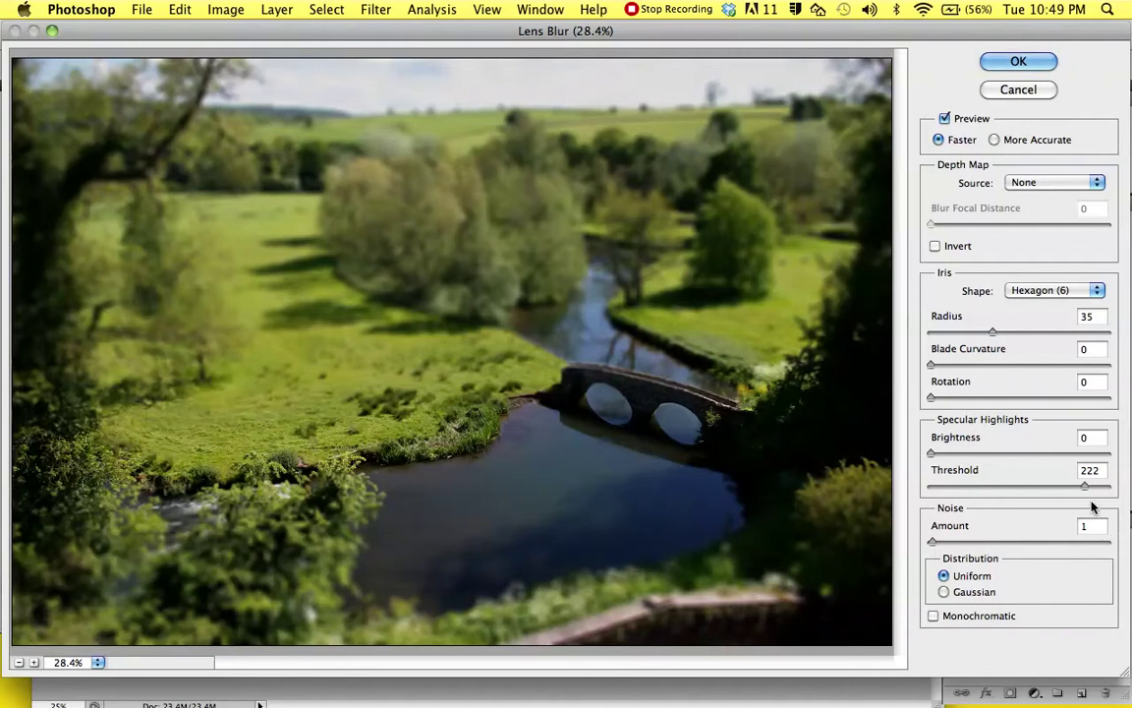
click(1013, 62)
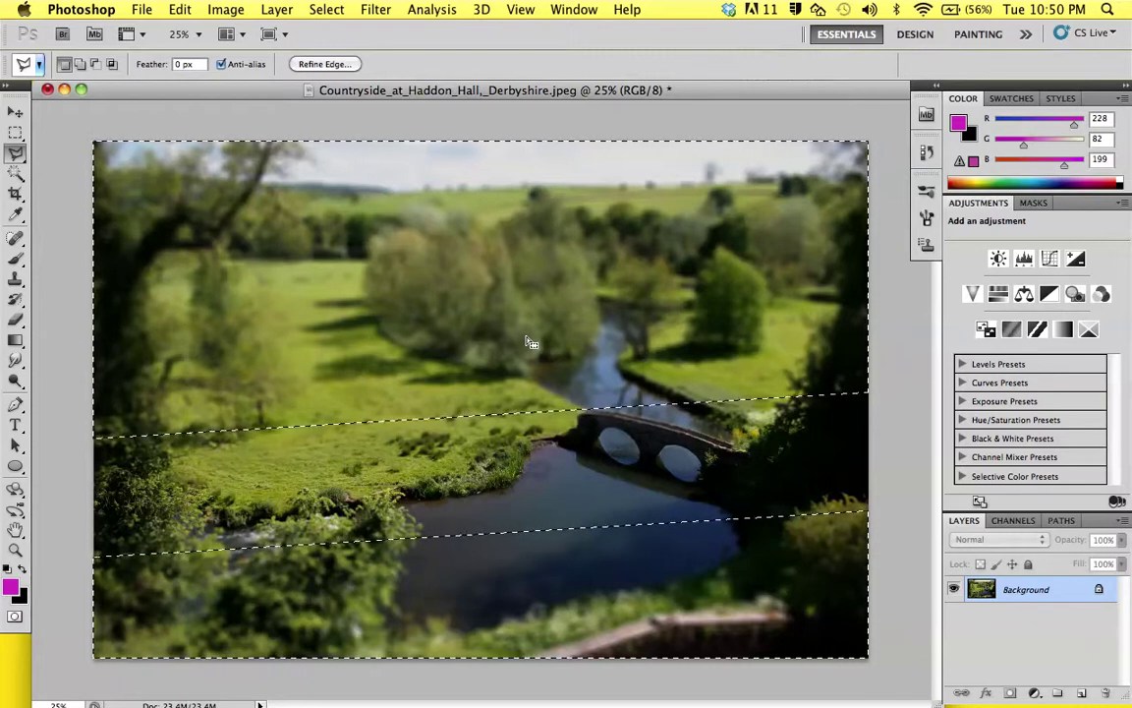
Step: Use Select Inverse so only the sharp middle band around the bridge is selected
right_click(383, 272)
right_click(383, 272)
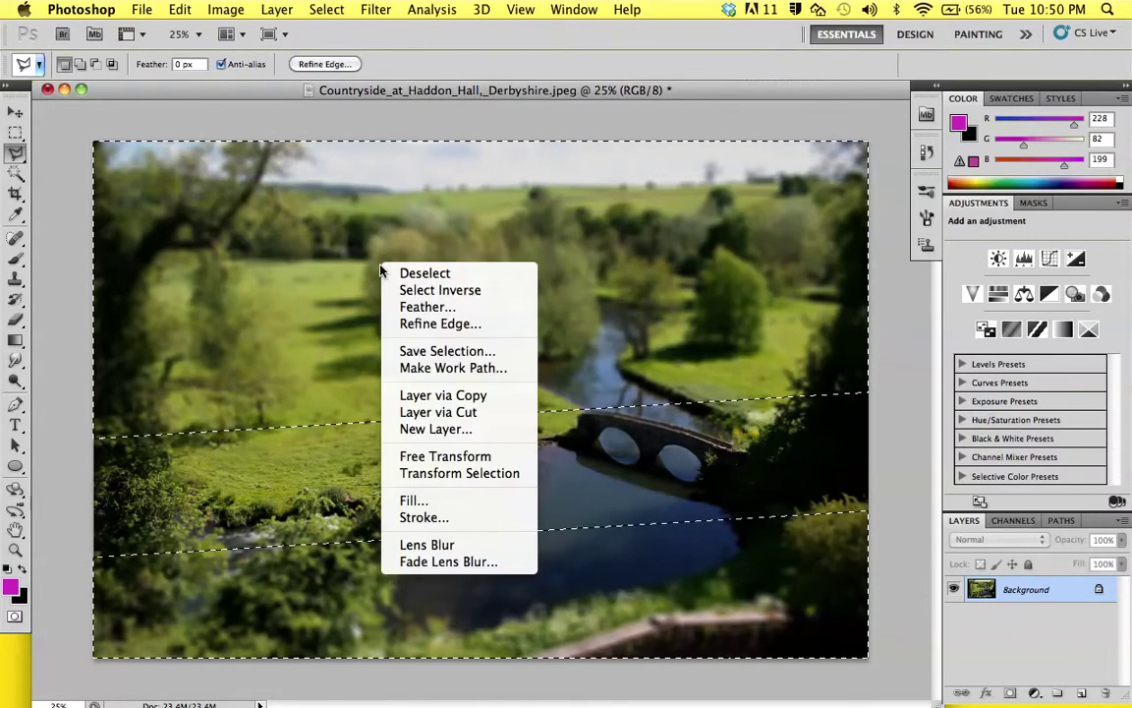
click(438, 299)
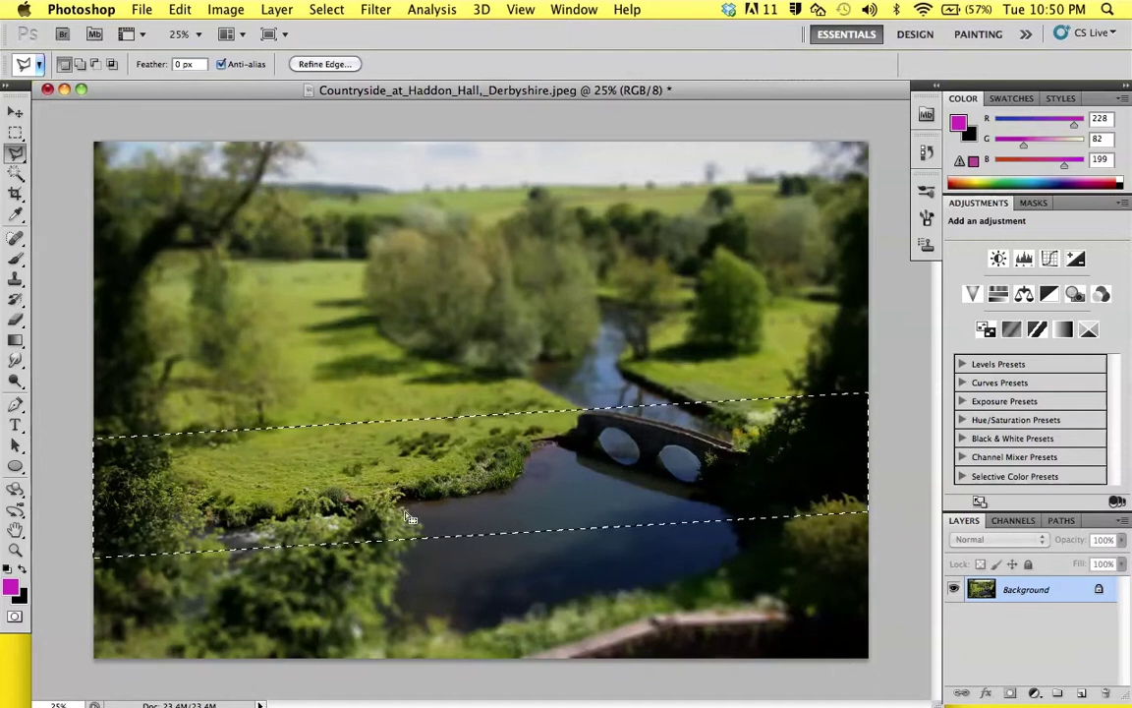
click(214, 10)
mouse_move(234, 61)
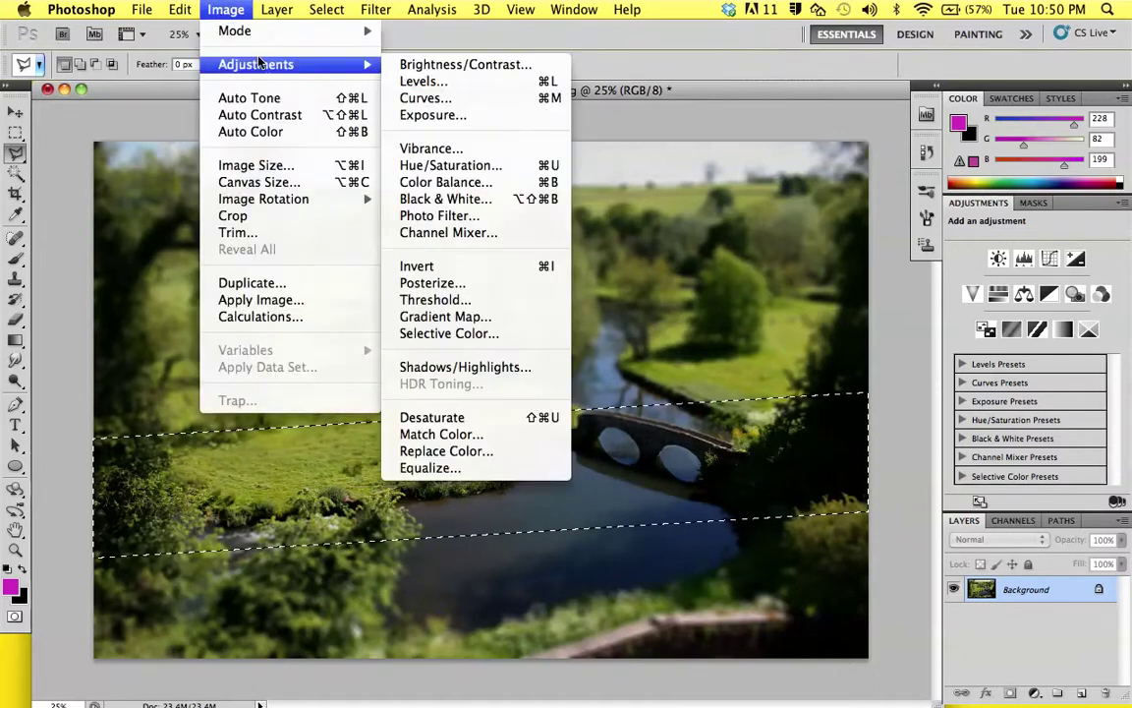
Step: Apply Brightness/Contrast to the middle band with brightness 35 and contrast left at 0
click(450, 66)
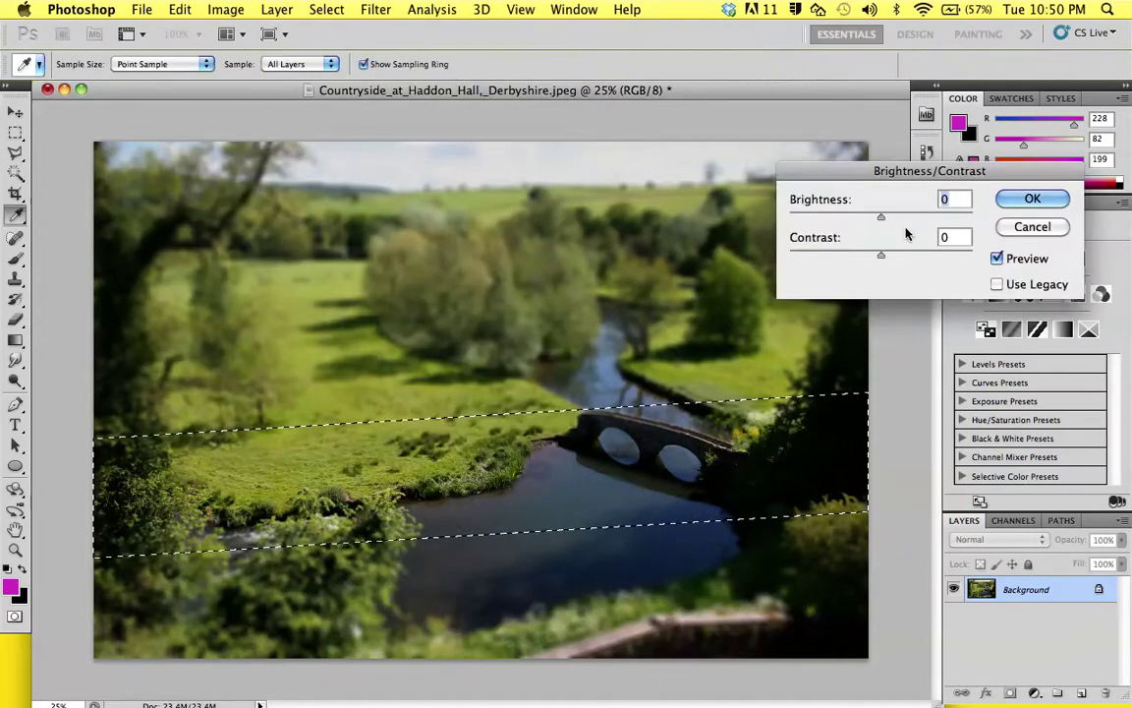
mouse_move(882, 217)
mouse_down()
mouse_move(955, 217)
mouse_move(781, 216)
mouse_move(902, 226)
mouse_up()
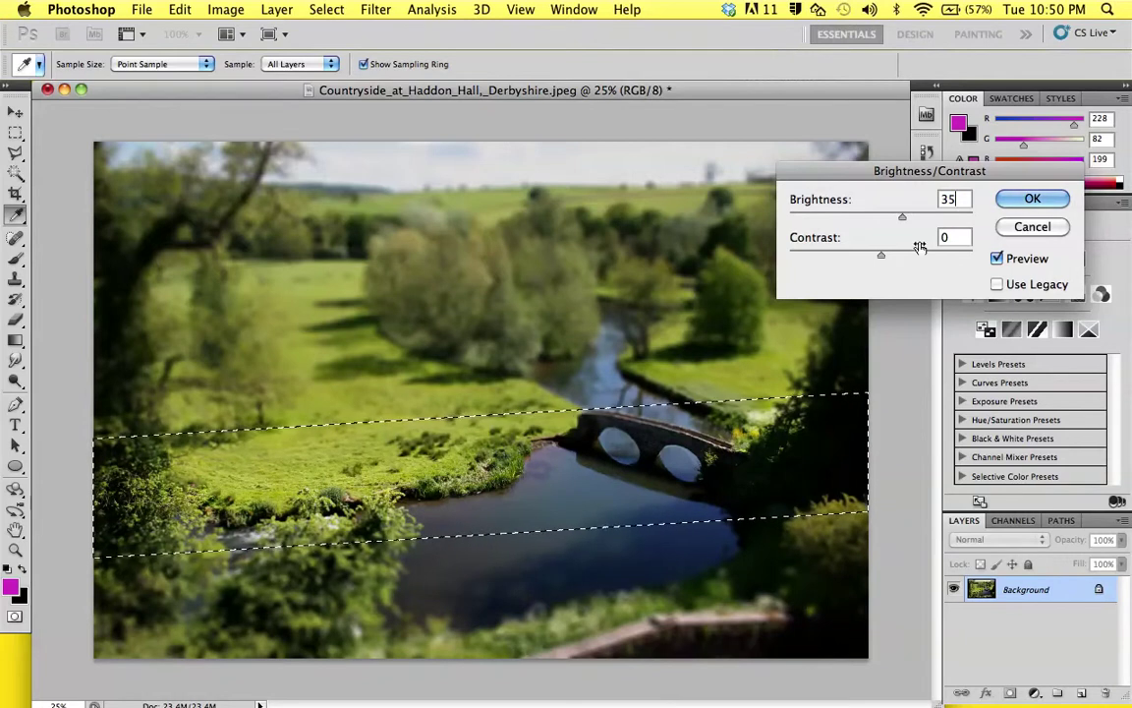
click(1032, 198)
key(l)
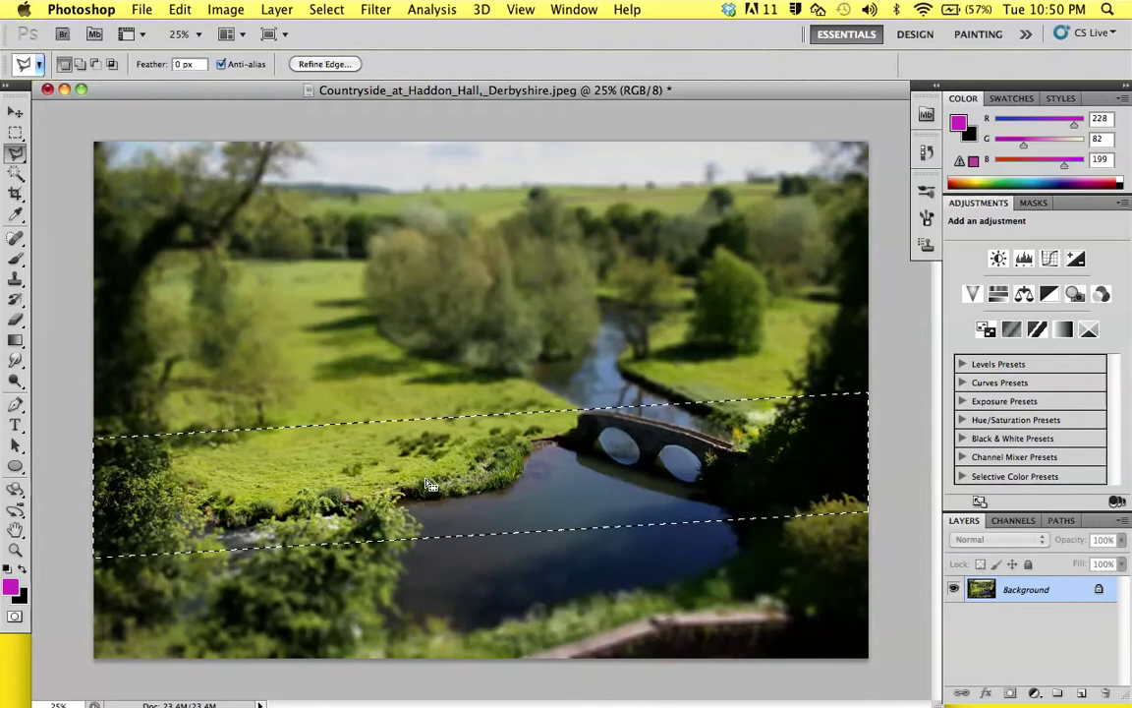
Step: Deselect with Cmd+D to show the finished miniature-effect photo without a selection outline
key(super+d)
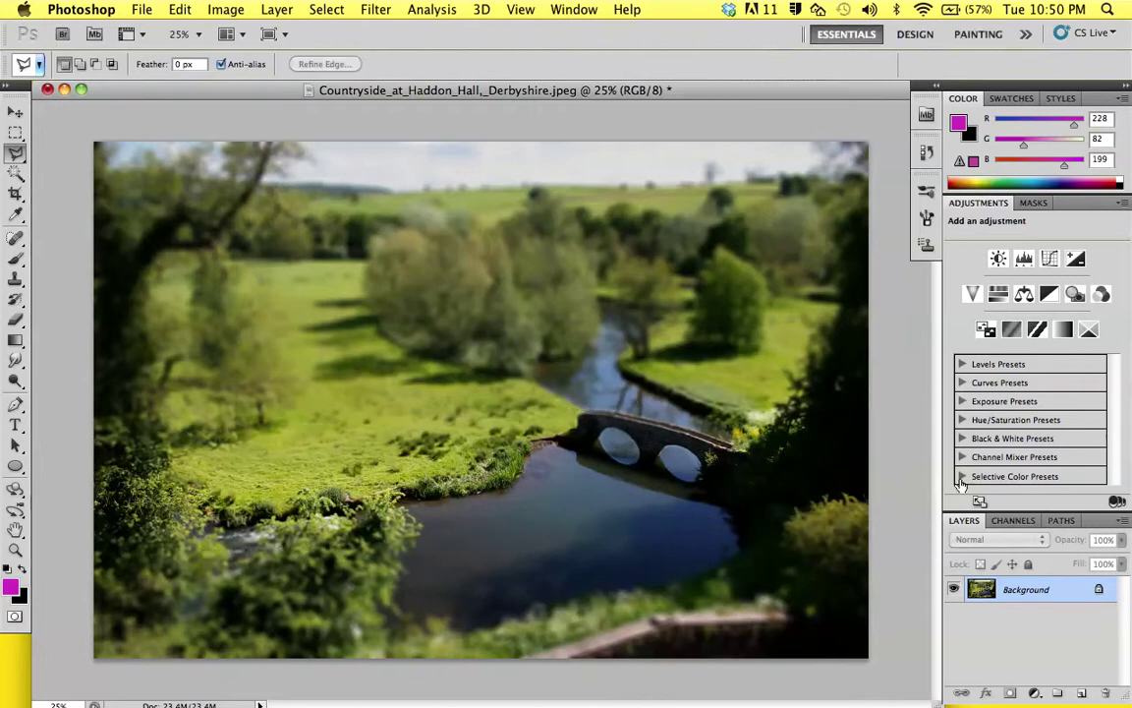